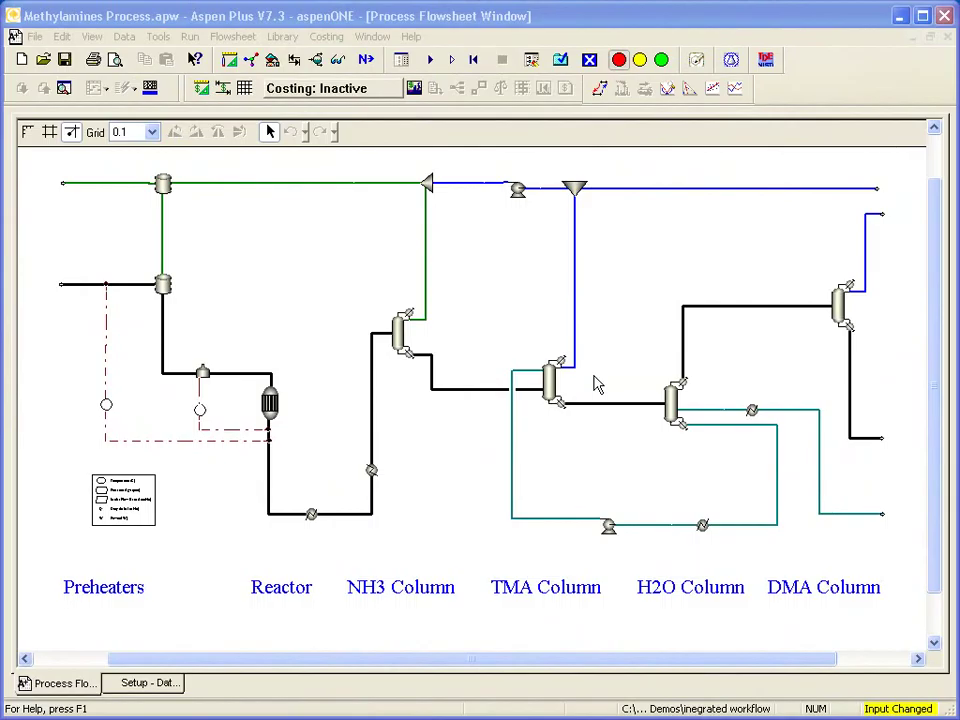
Review the operational year in the global setup and the template and investment settings in the costing options.
{"action": "left_click", "coordinate": [150, 682]}
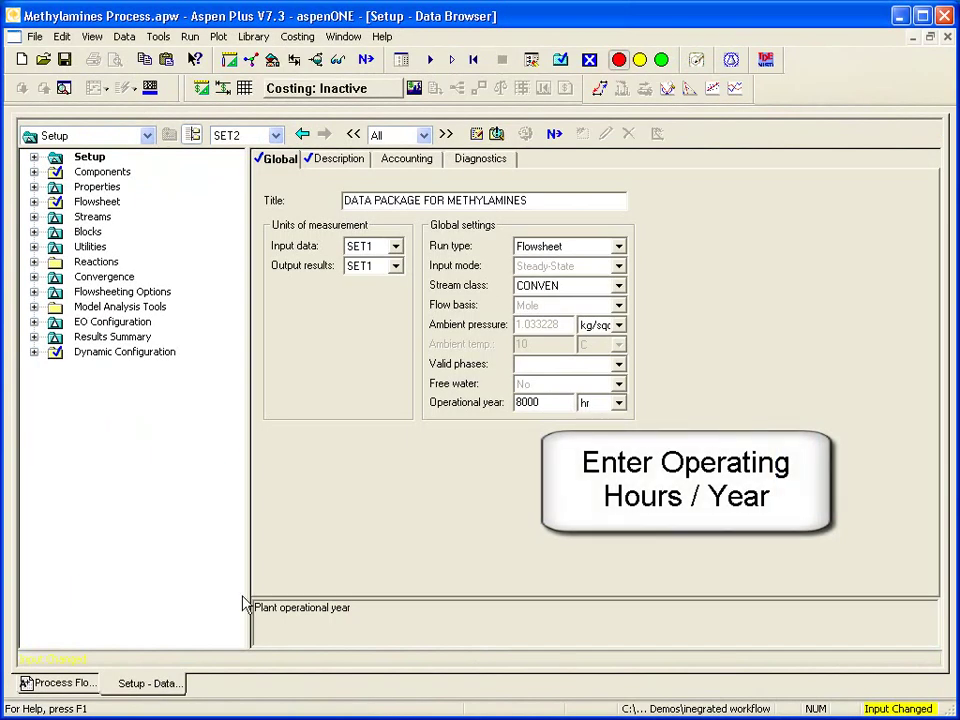
{"action": "left_click", "coordinate": [550, 403]}
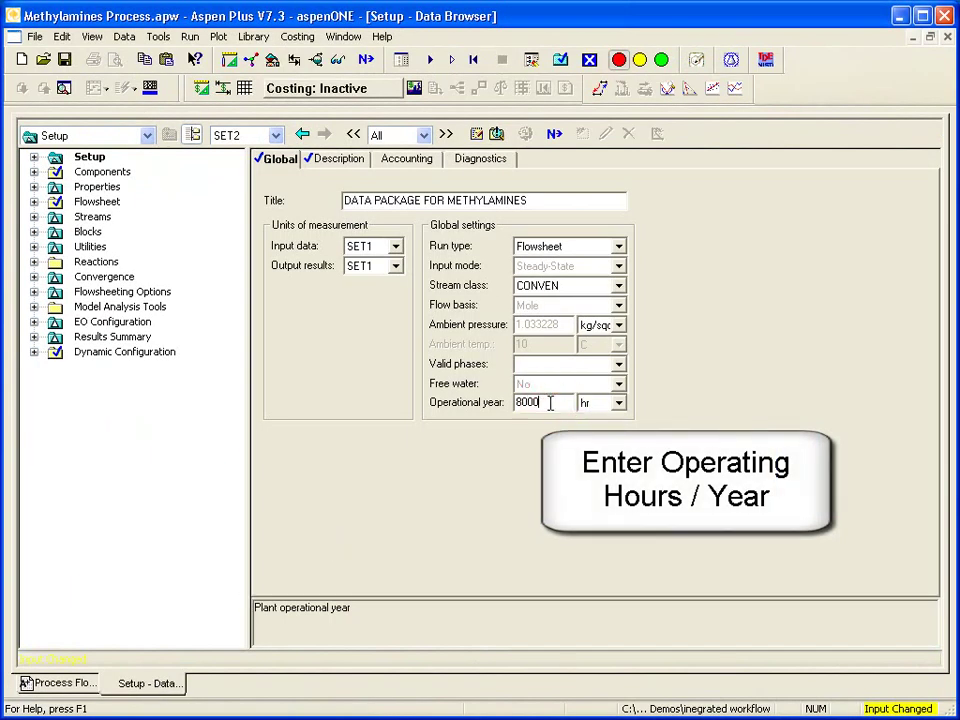
{"action": "left_click", "coordinate": [202, 90]}
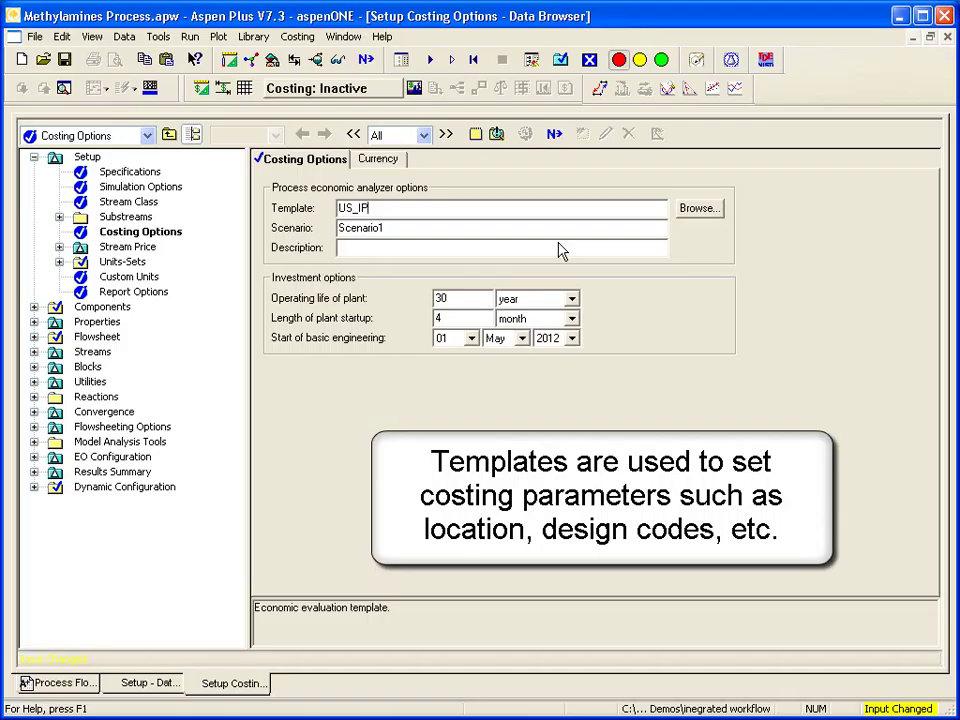
{"action": "left_click", "coordinate": [665, 213]}
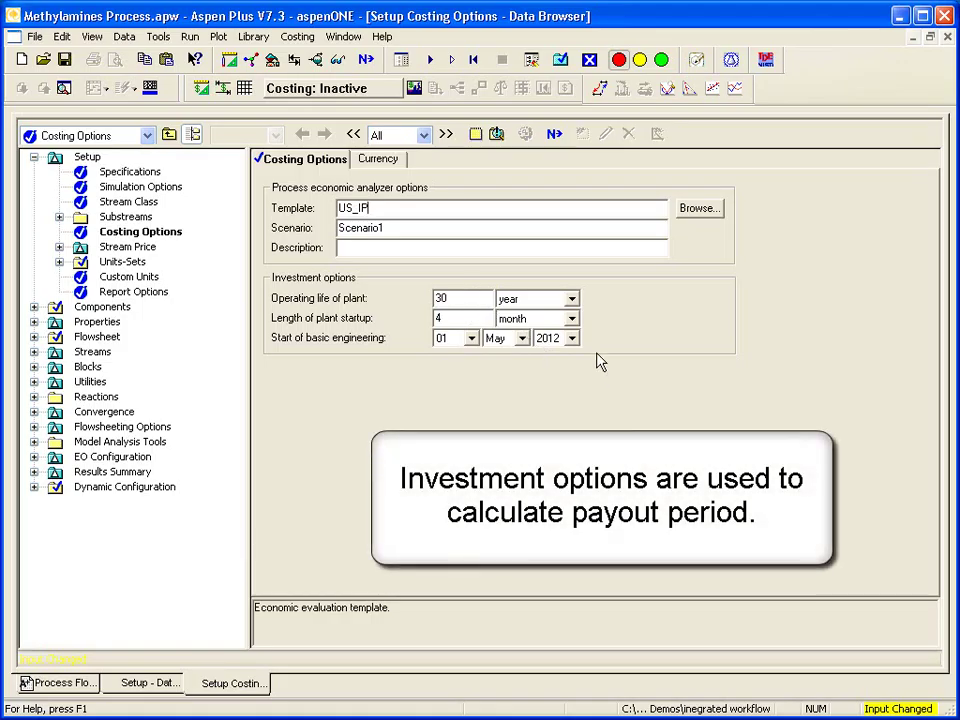
Review the prices assigned to the material streams and the purchase price of the 5B-STM steam utility.
{"action": "left_click", "coordinate": [222, 88]}
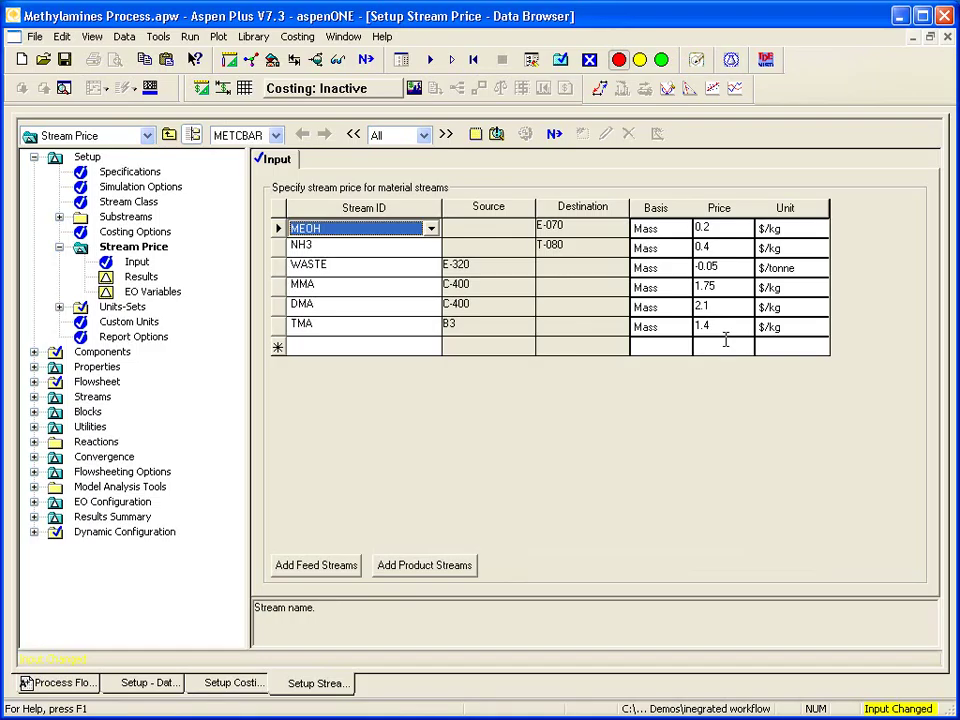
{"action": "left_click", "coordinate": [34, 426]}
{"action": "left_click", "coordinate": [110, 441]}
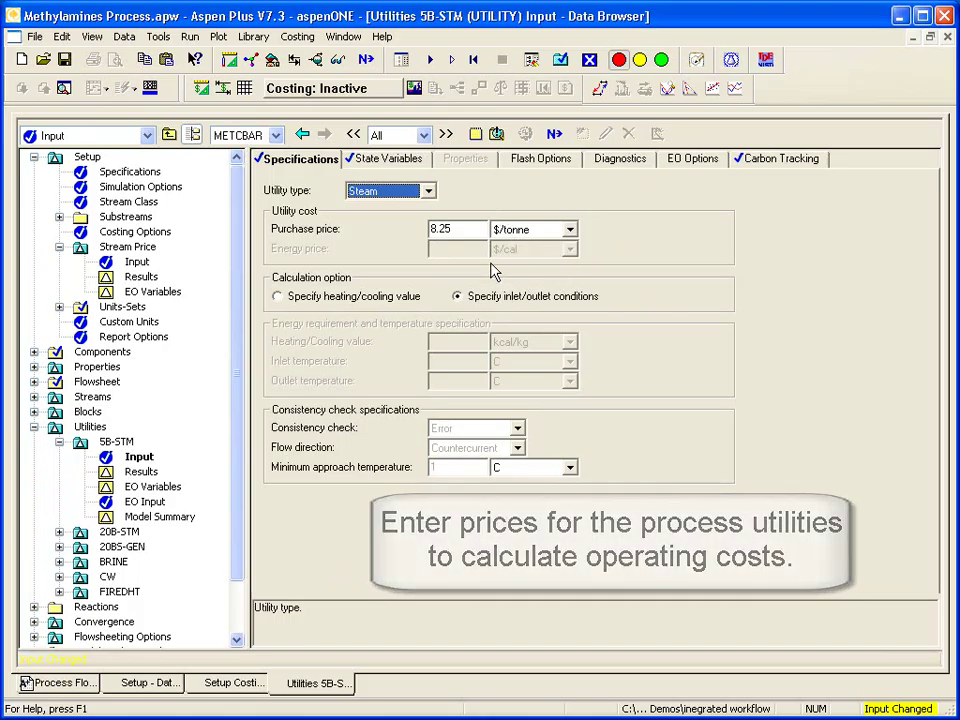
Run the simulation and show the Operating Cost Summary results.
{"action": "left_click", "coordinate": [430, 60]}
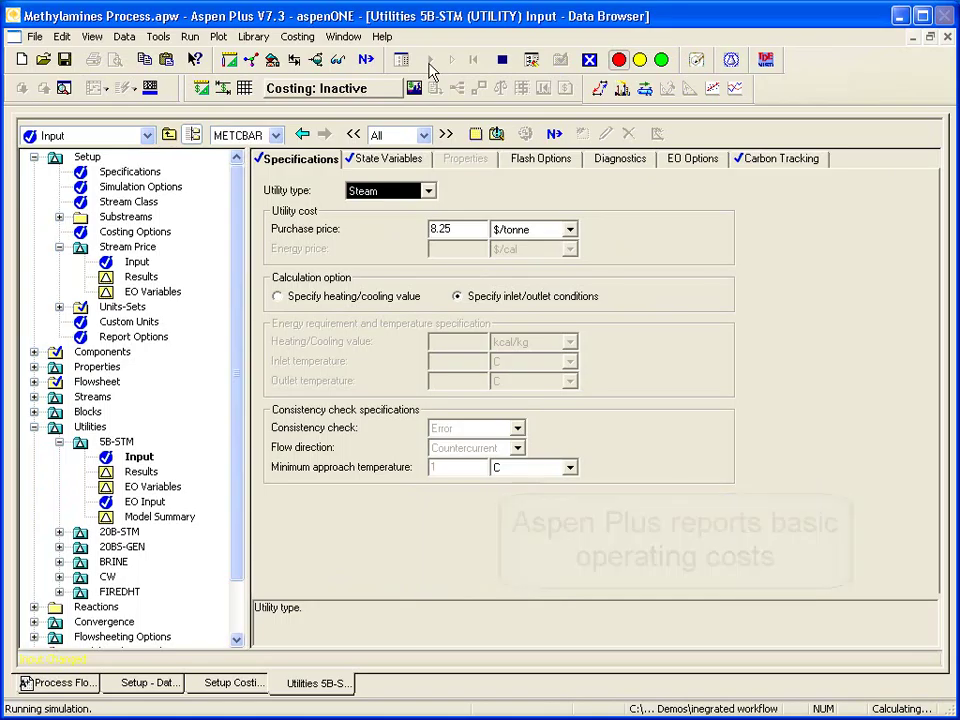
{"action": "left_click", "coordinate": [180, 577]}
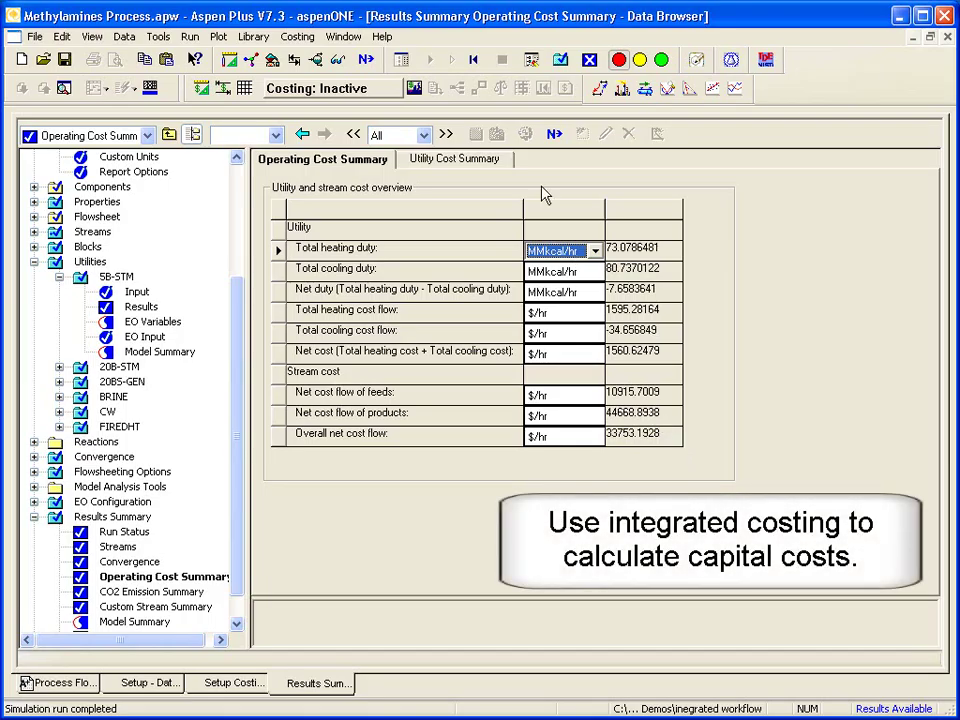
Activate costing and map all items on the Default and Simulator Data basis, with ICARUS component sizing and sizing review enabled.
{"action": "left_click", "coordinate": [414, 90]}
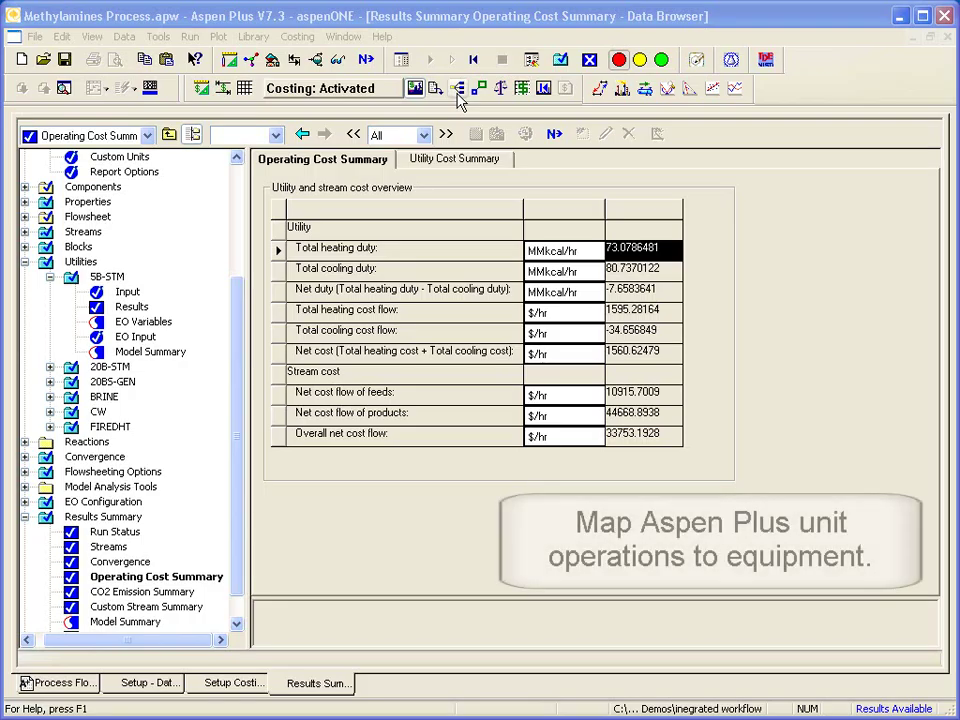
{"action": "left_click", "coordinate": [457, 88]}
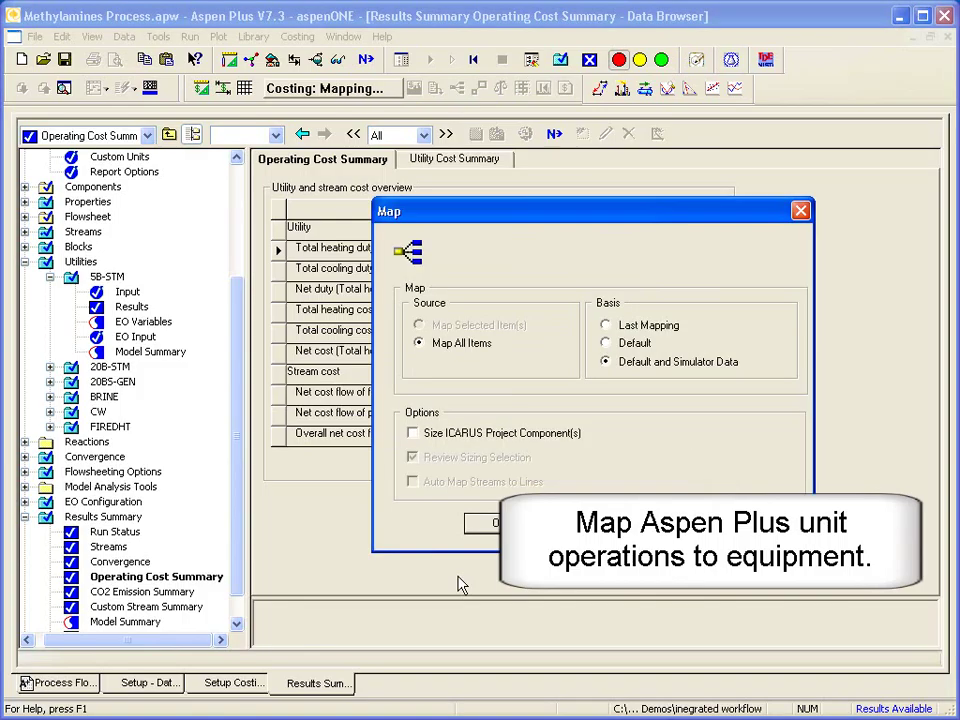
{"action": "left_click", "coordinate": [415, 432]}
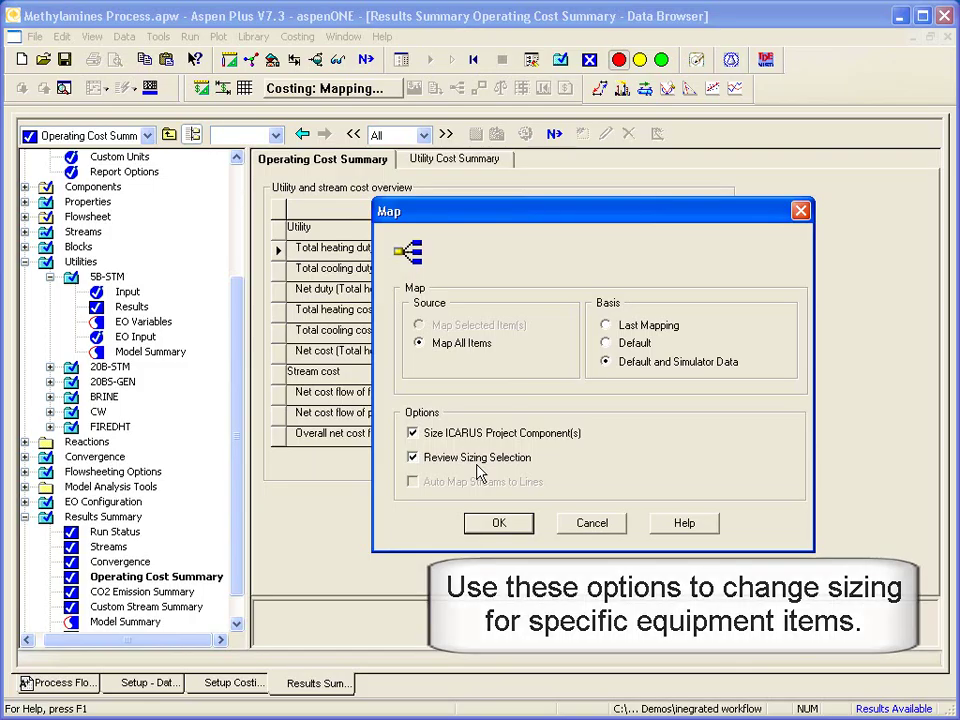
{"action": "left_click", "coordinate": [502, 524]}
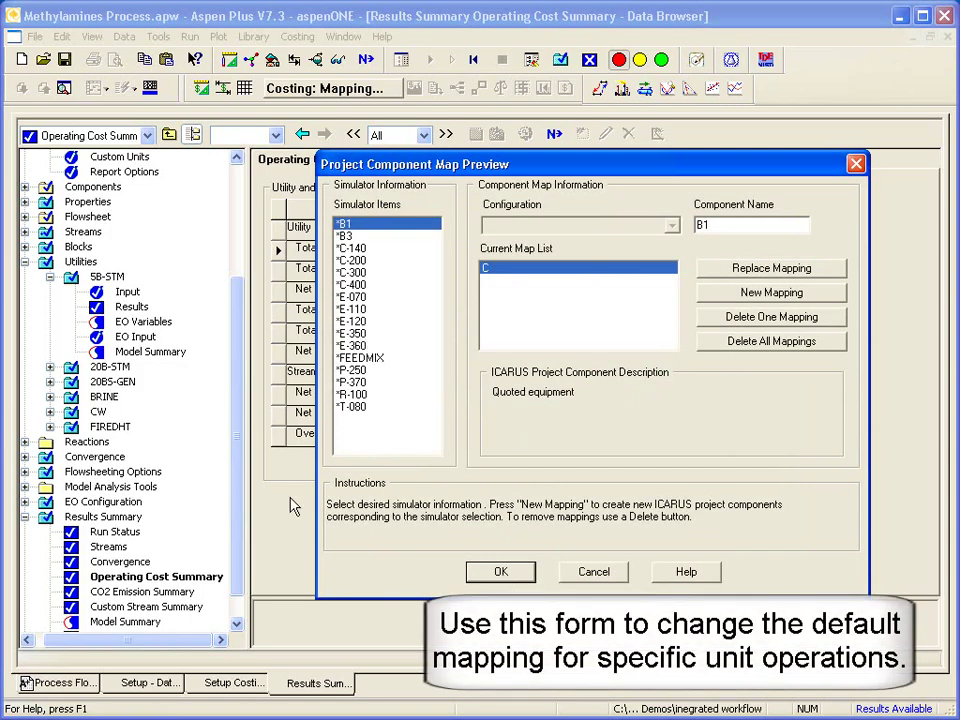
Replace the equipment mapping of E-070 with an A-Frame type process furnace and accept the component mapping.
{"action": "left_click", "coordinate": [353, 298]}
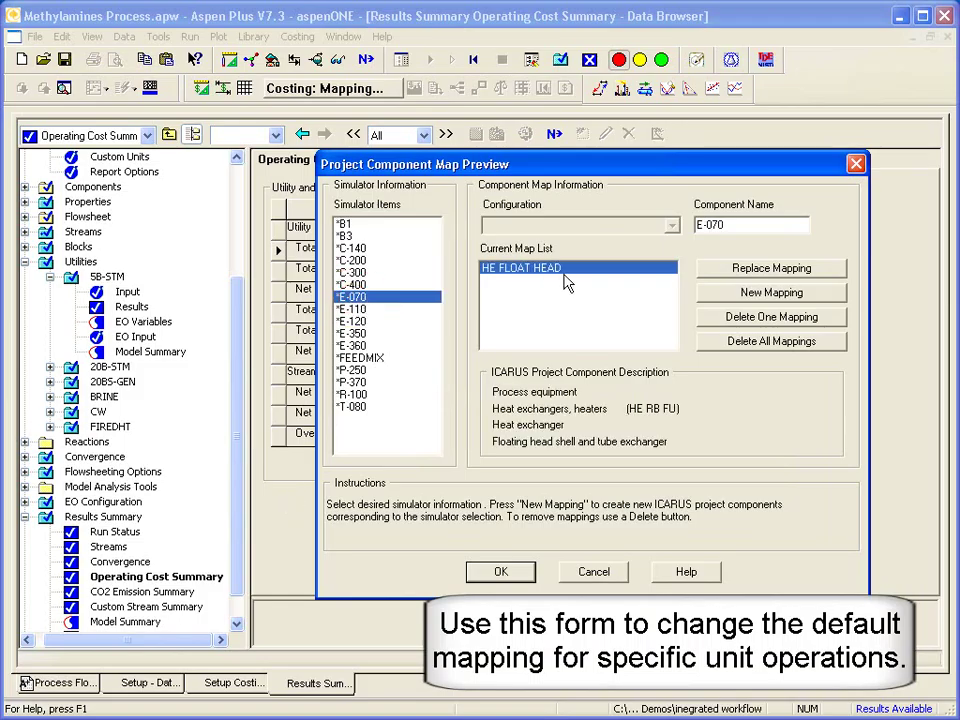
{"action": "left_click", "coordinate": [771, 268]}
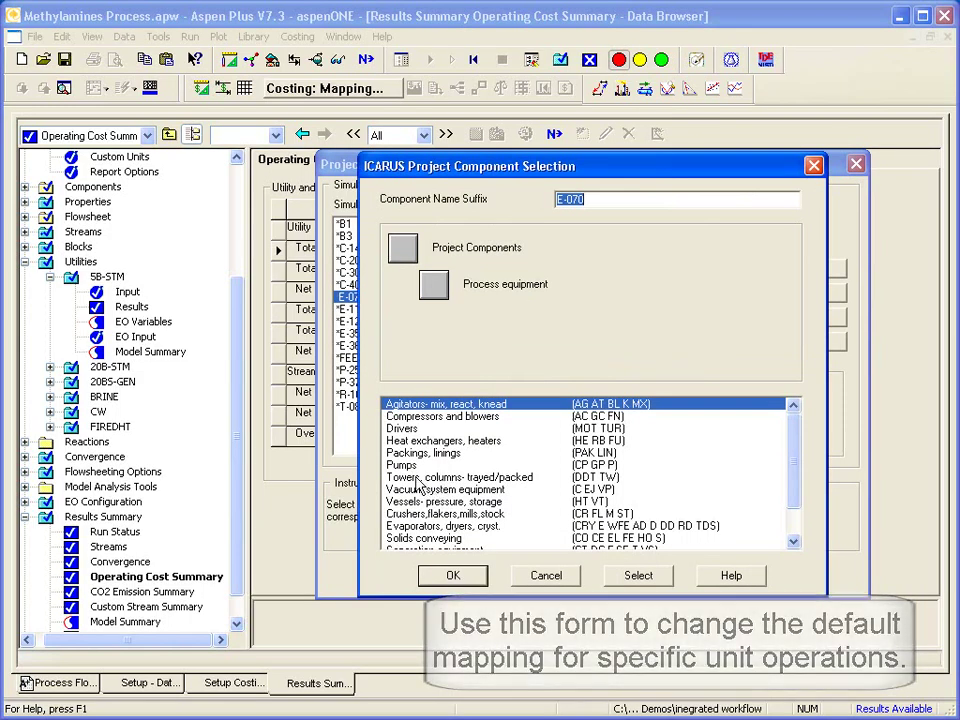
{"action": "double_click", "coordinate": [415, 441]}
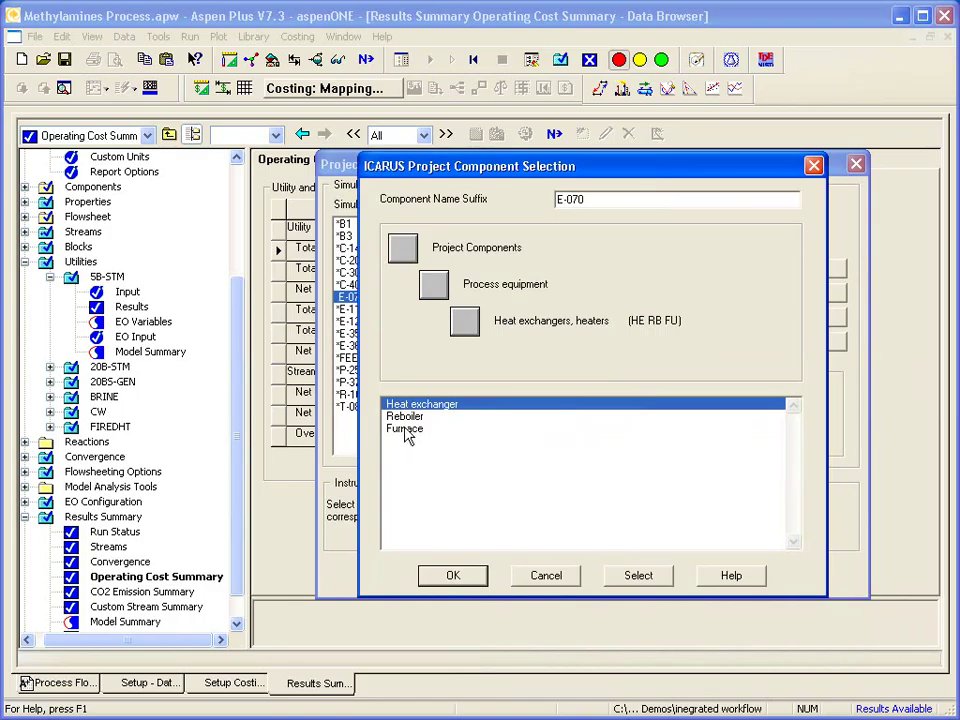
{"action": "double_click", "coordinate": [410, 430]}
{"action": "left_click", "coordinate": [392, 418]}
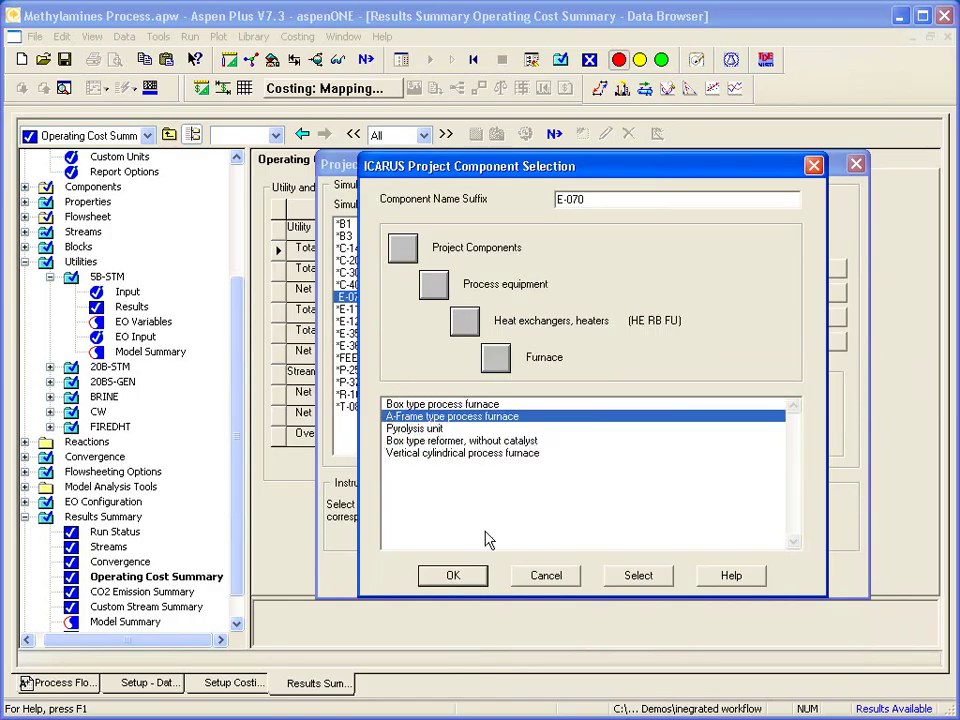
{"action": "left_click", "coordinate": [465, 578]}
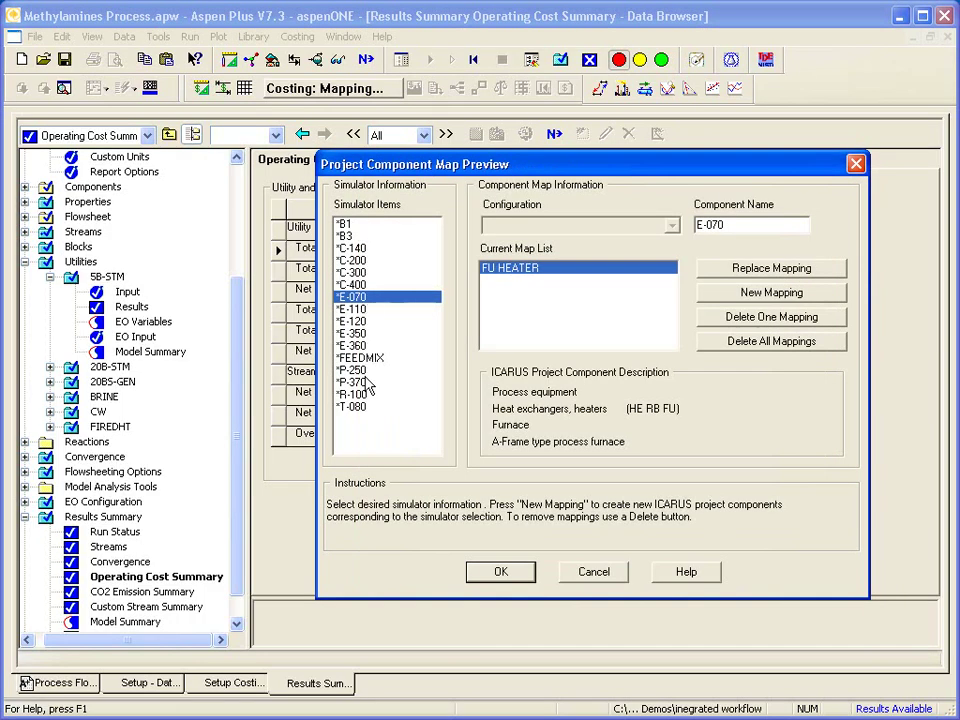
{"action": "left_click", "coordinate": [492, 577]}
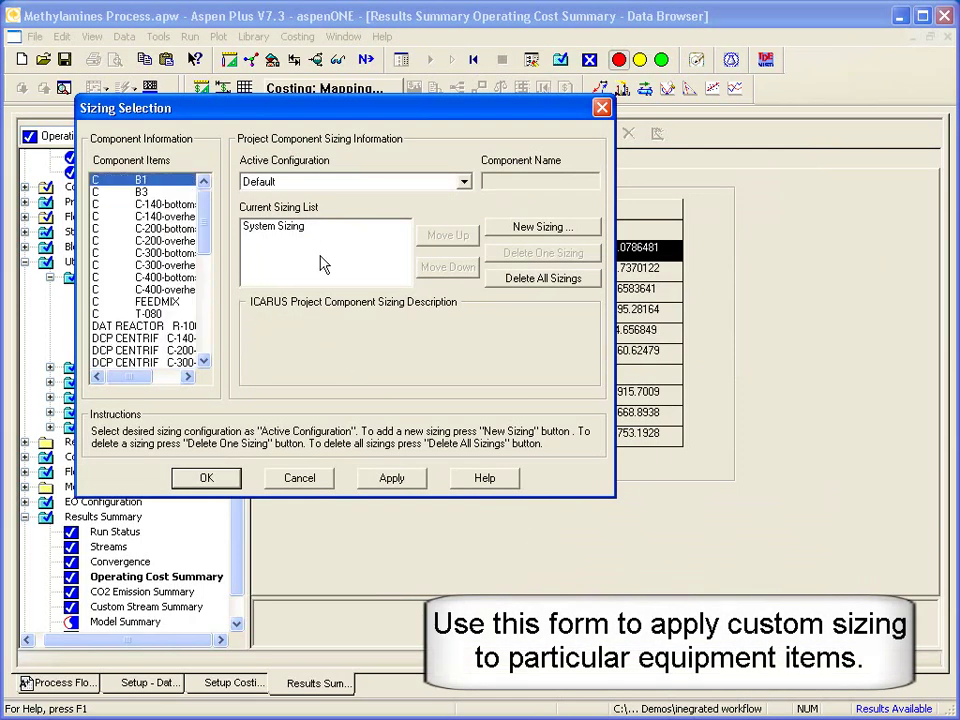
Add the custom sizing "Pump - 2 (50 percent) Working at Half-Capacity.xls" to the C-140 DCP CENTRIF pump and accept the sizing selection.
{"action": "left_click", "coordinate": [132, 339]}
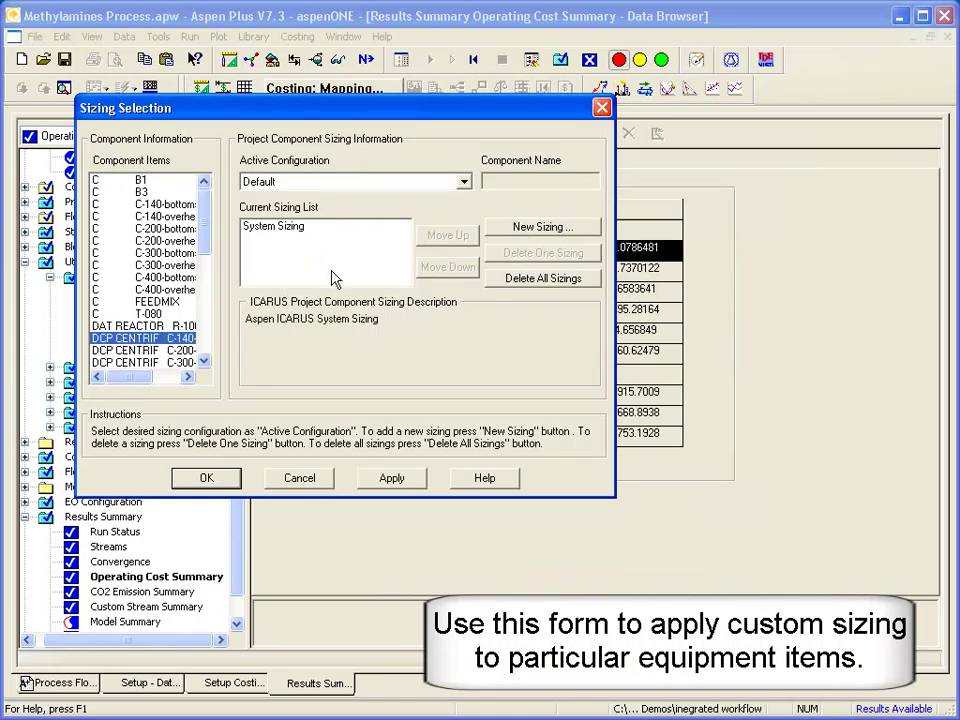
{"action": "left_click", "coordinate": [548, 230]}
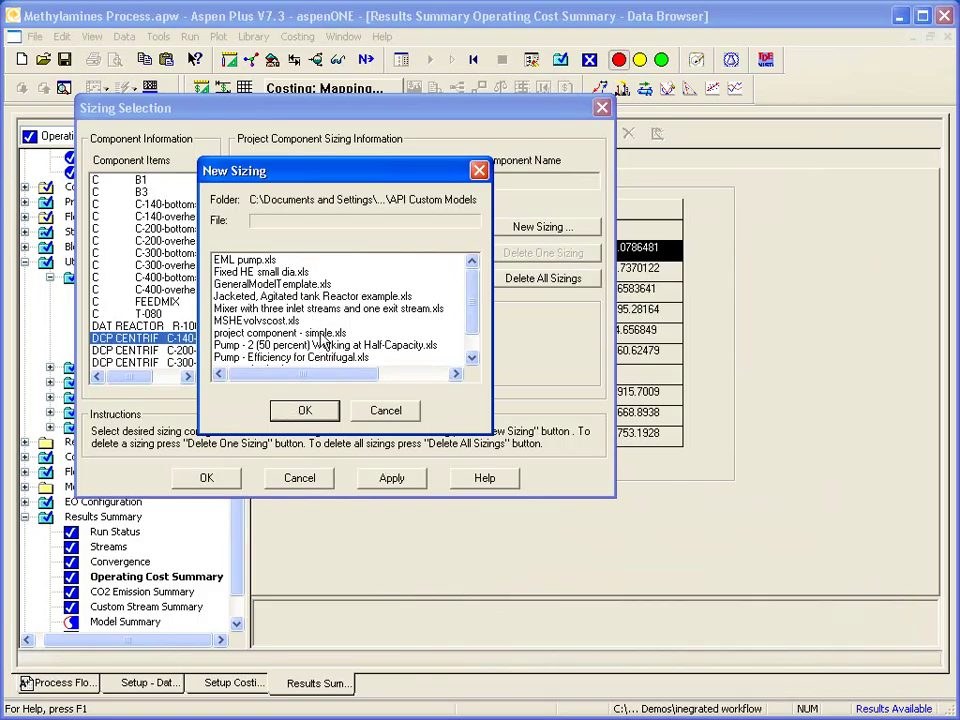
{"action": "left_click", "coordinate": [420, 345]}
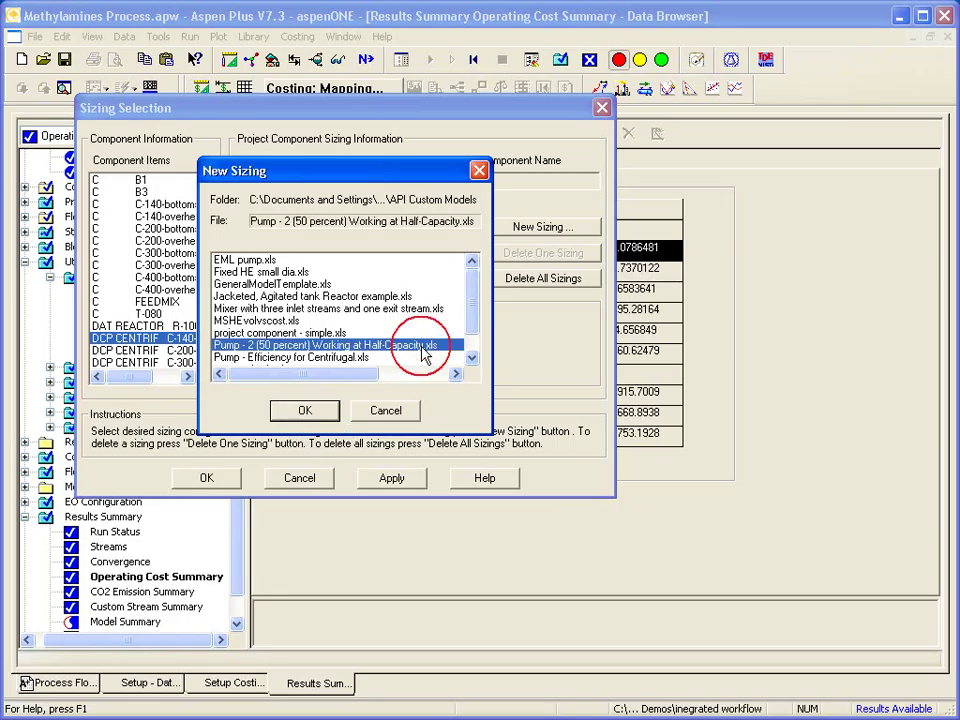
{"action": "left_click", "coordinate": [304, 411]}
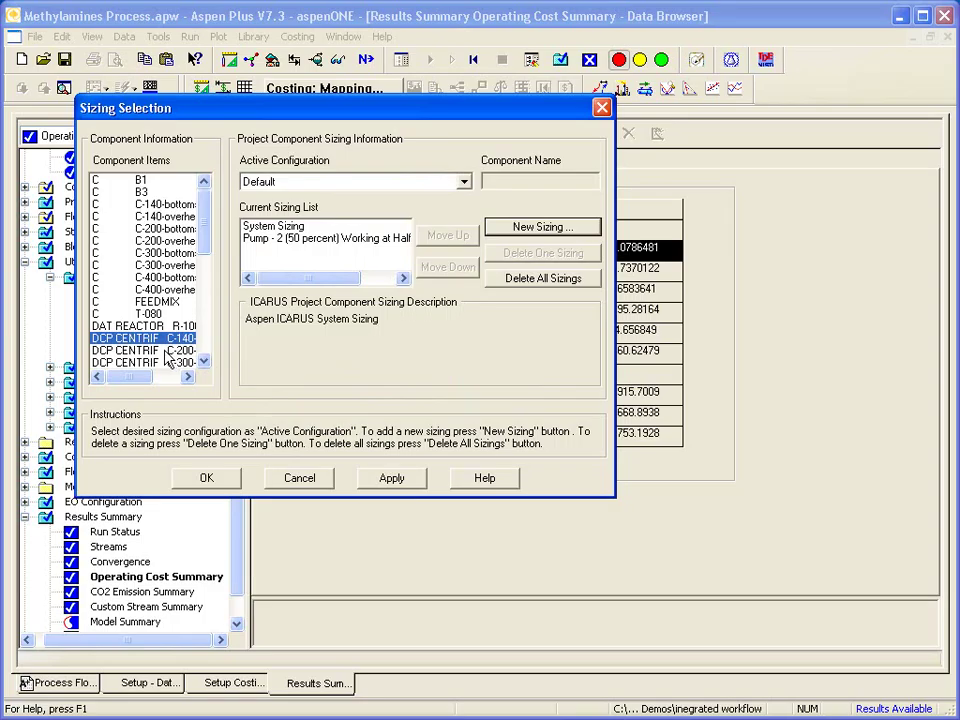
{"action": "left_click", "coordinate": [229, 480]}
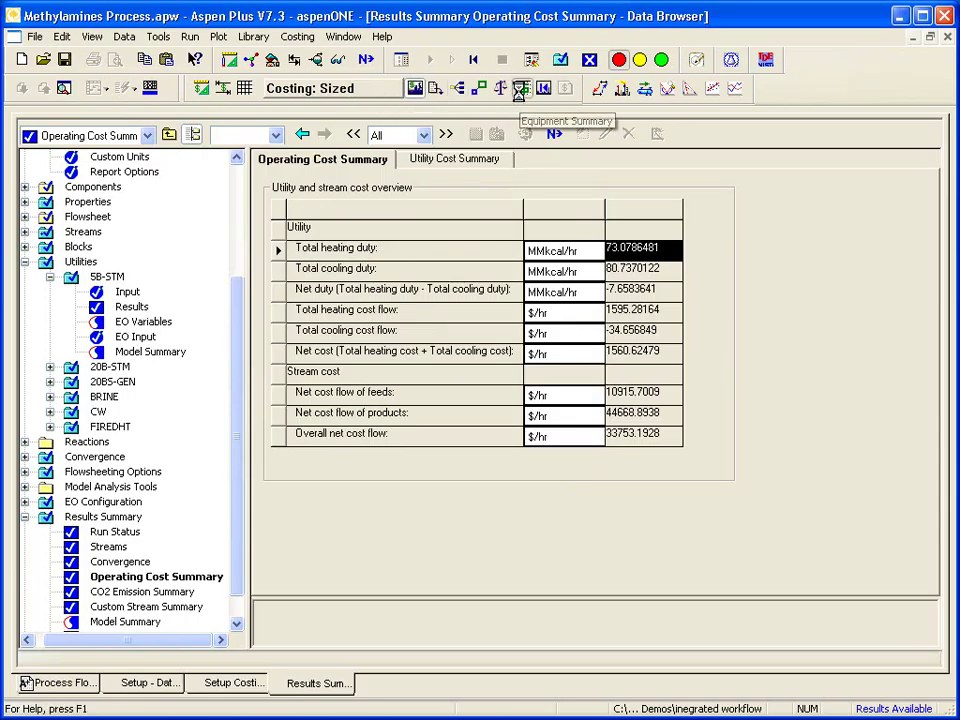
In the equipment summary grid, set the tube material of C-140-cond to INCNL and choose a tube material for C-200-cond.
{"action": "left_click", "coordinate": [520, 90]}
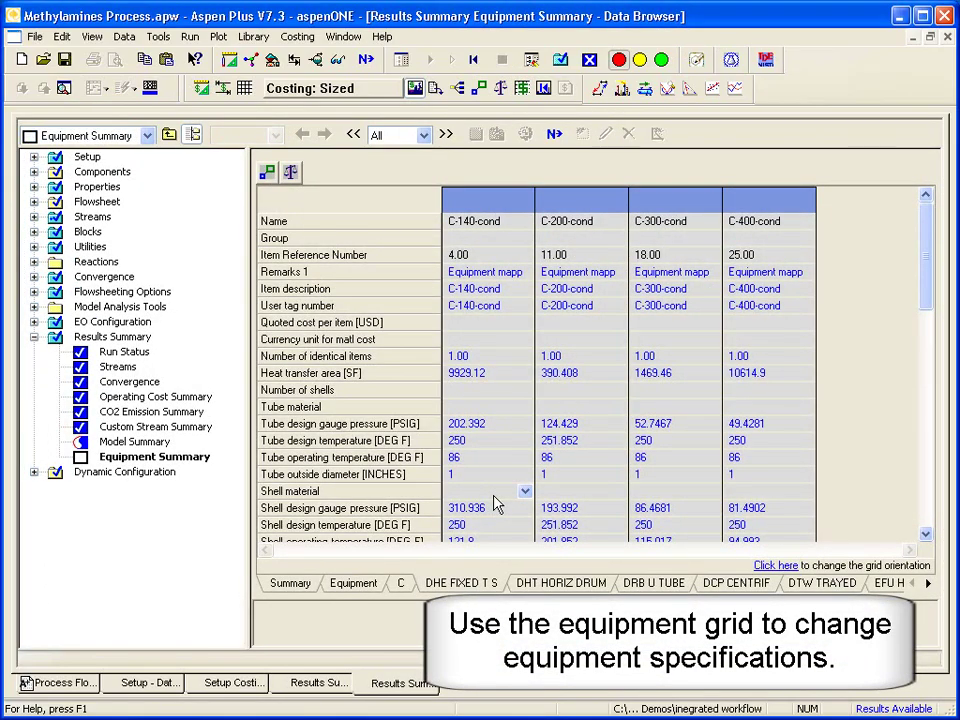
{"action": "left_click", "coordinate": [524, 407]}
{"action": "left_click", "coordinate": [500, 501]}
{"action": "left_click", "coordinate": [600, 402]}
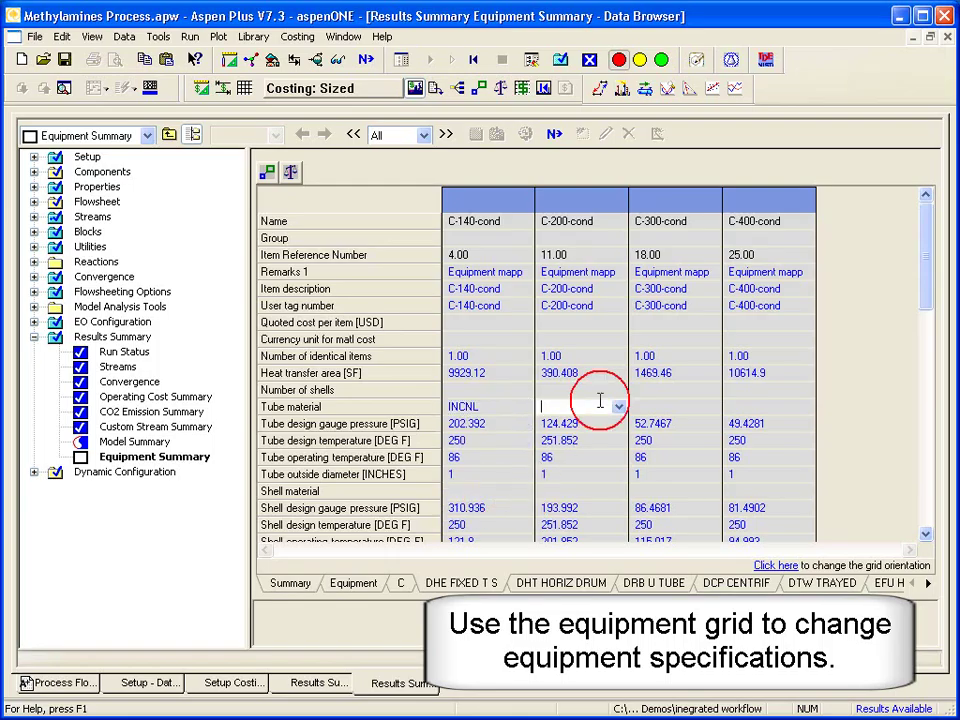
{"action": "left_click", "coordinate": [619, 407]}
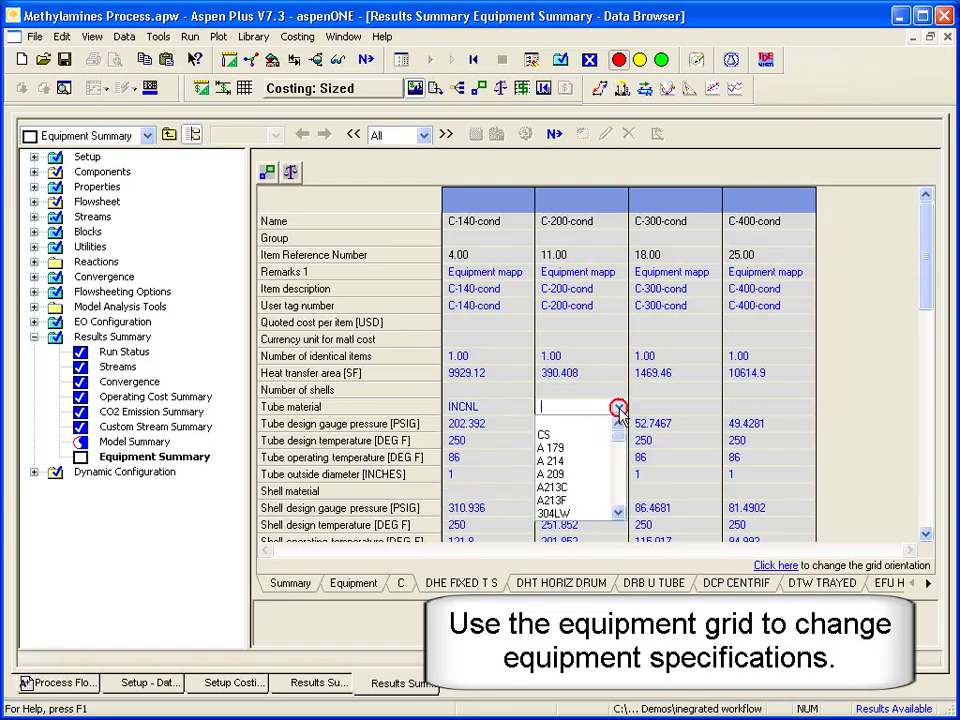
{"action": "left_click", "coordinate": [619, 497]}
{"action": "left_click", "coordinate": [558, 504]}
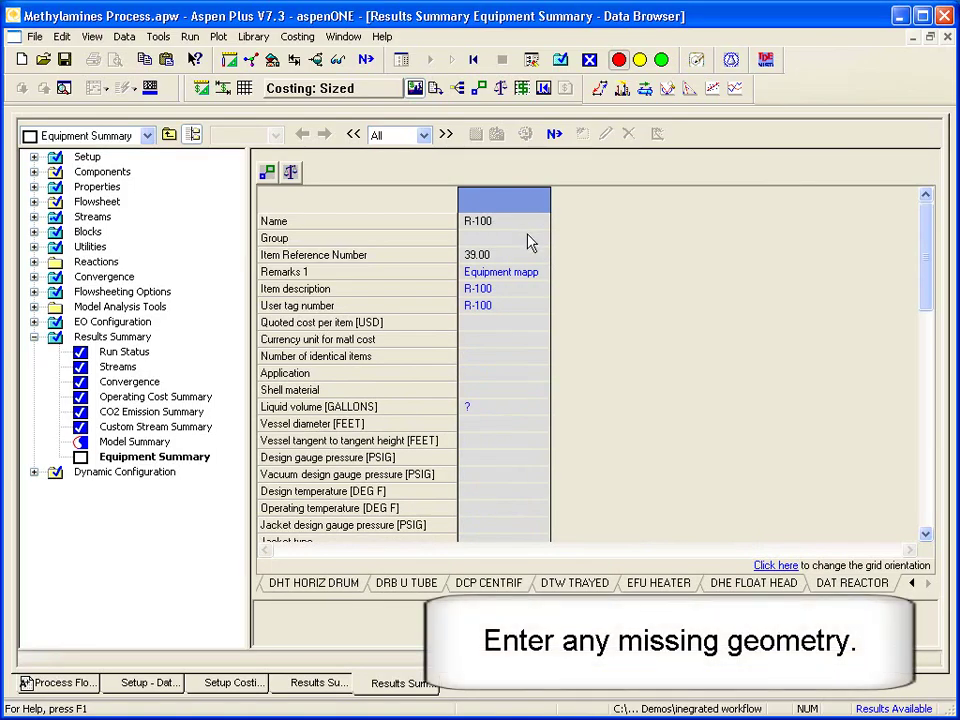
Set the vessel tangent to tangent height of reactor R-100 to 10 feet.
{"action": "left_click", "coordinate": [517, 440]}
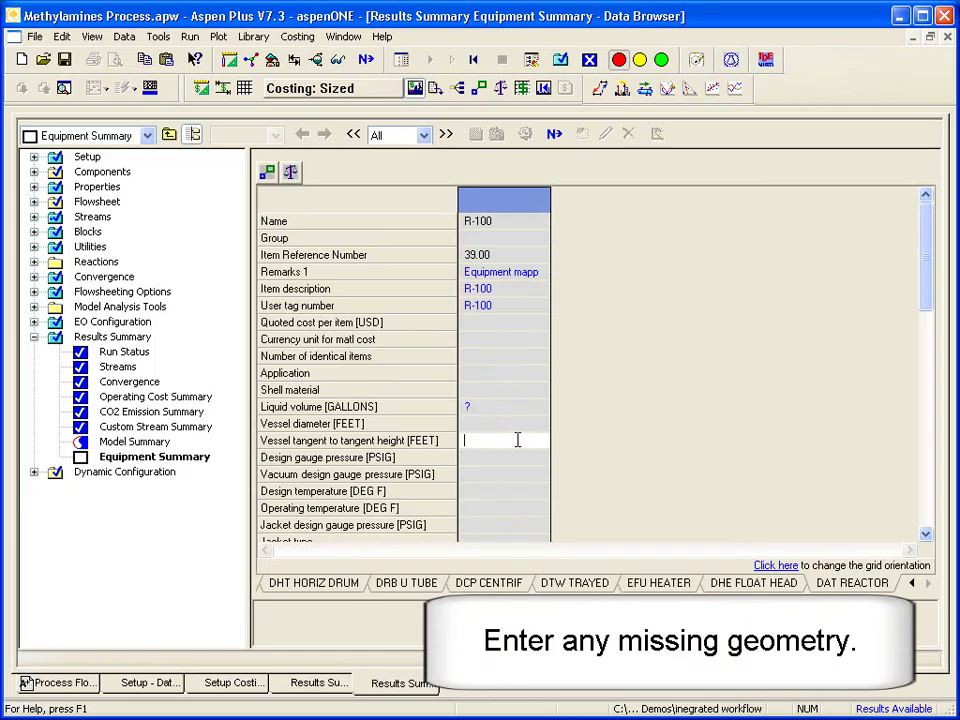
{"action": "type", "text": "10"}
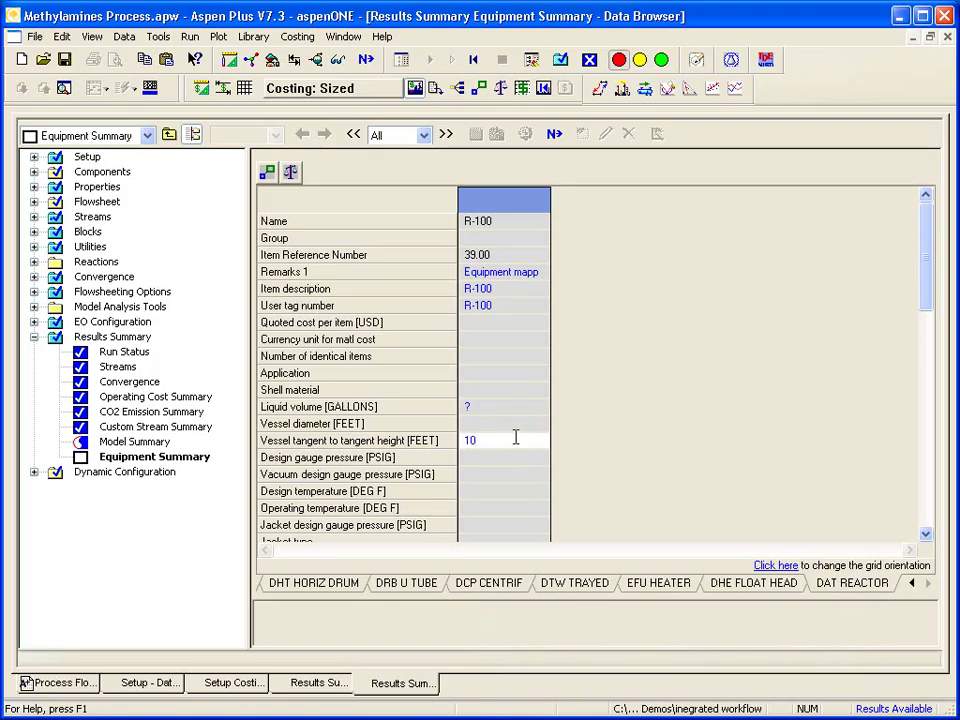
Size and evaluate the project equipment, and view the individual equipment costs and the overall cost summary.
{"action": "left_click", "coordinate": [478, 89]}
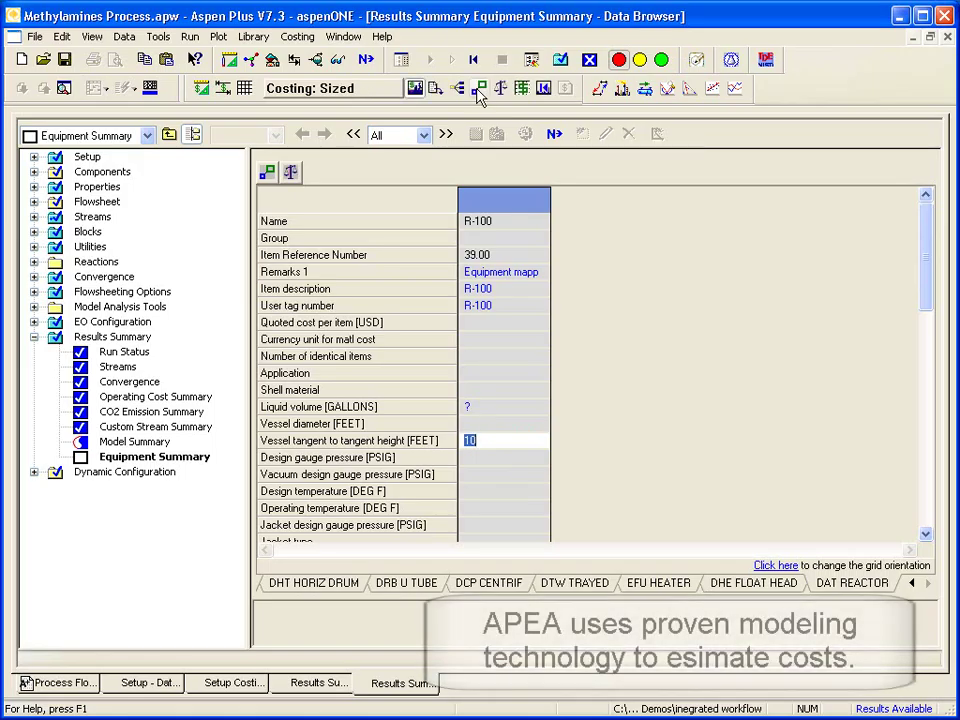
{"action": "left_click", "coordinate": [501, 89]}
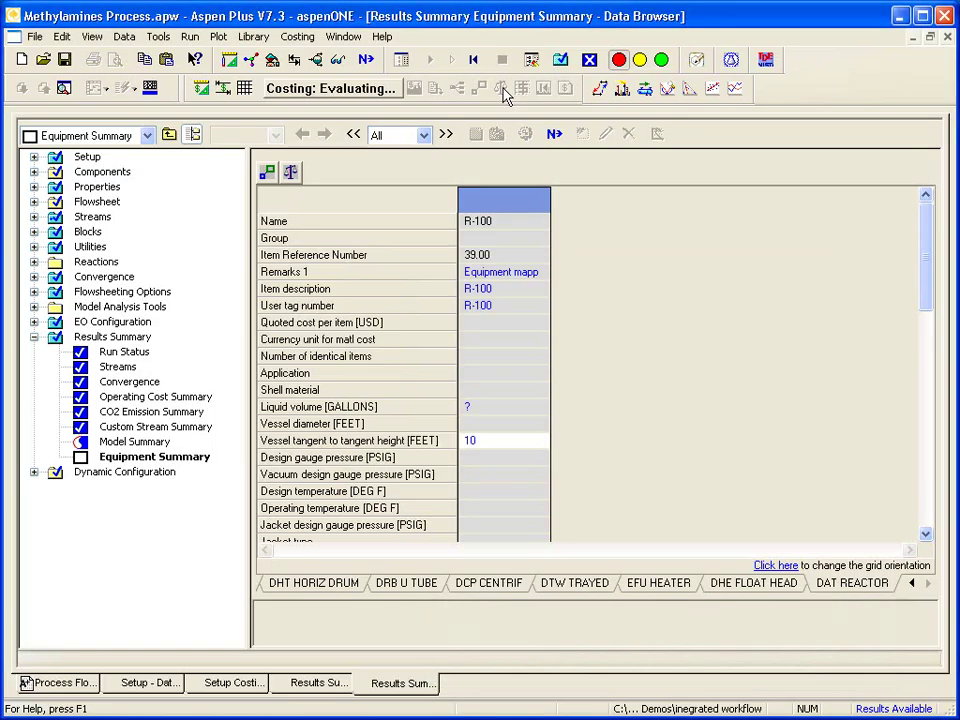
{"action": "left_click", "coordinate": [358, 582]}
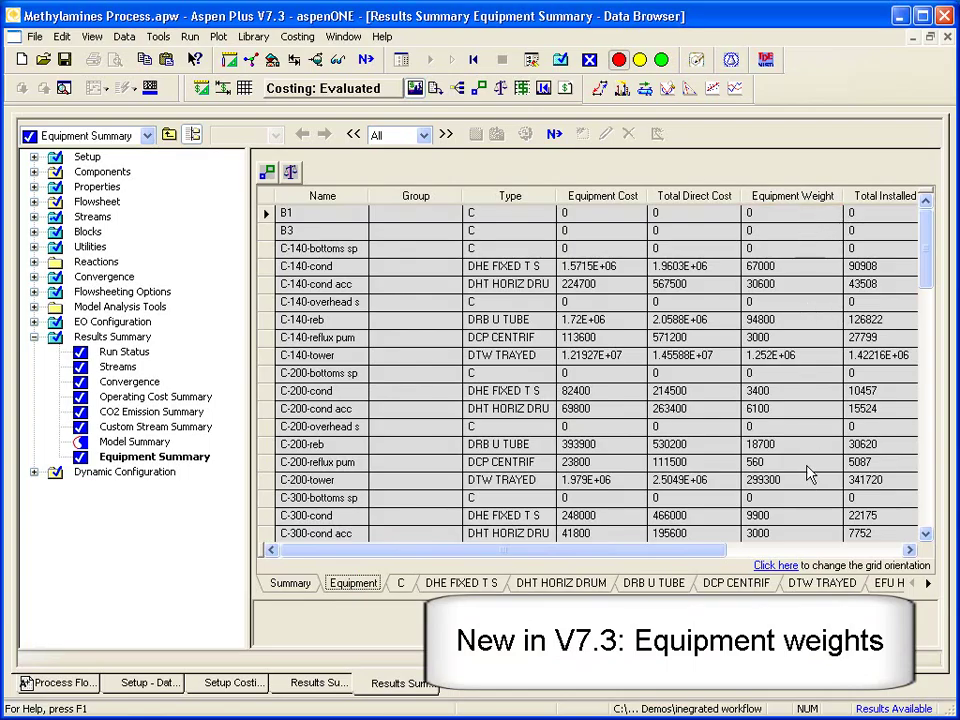
{"action": "left_click", "coordinate": [290, 583]}
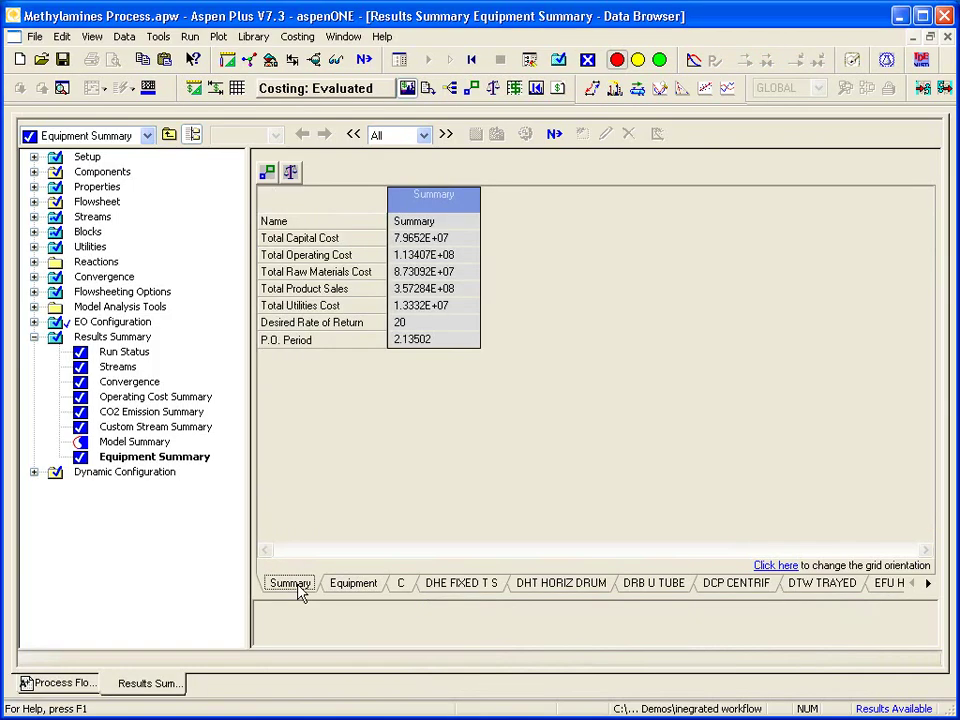